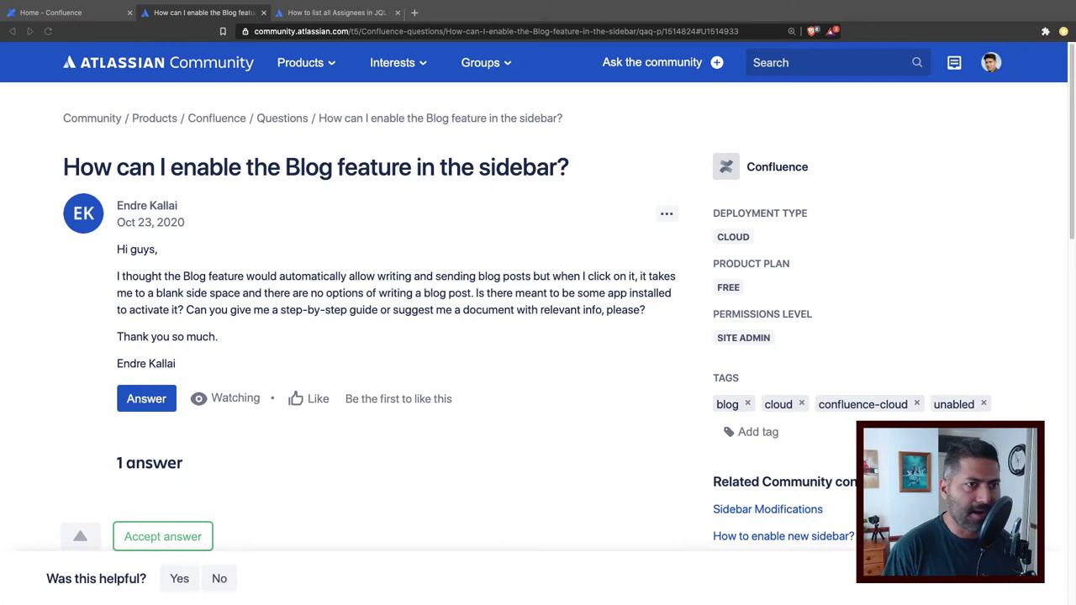
Step: Finish reading the Community question on enabling Blog in the sidebar, then return to Confluence home
click(325, 347)
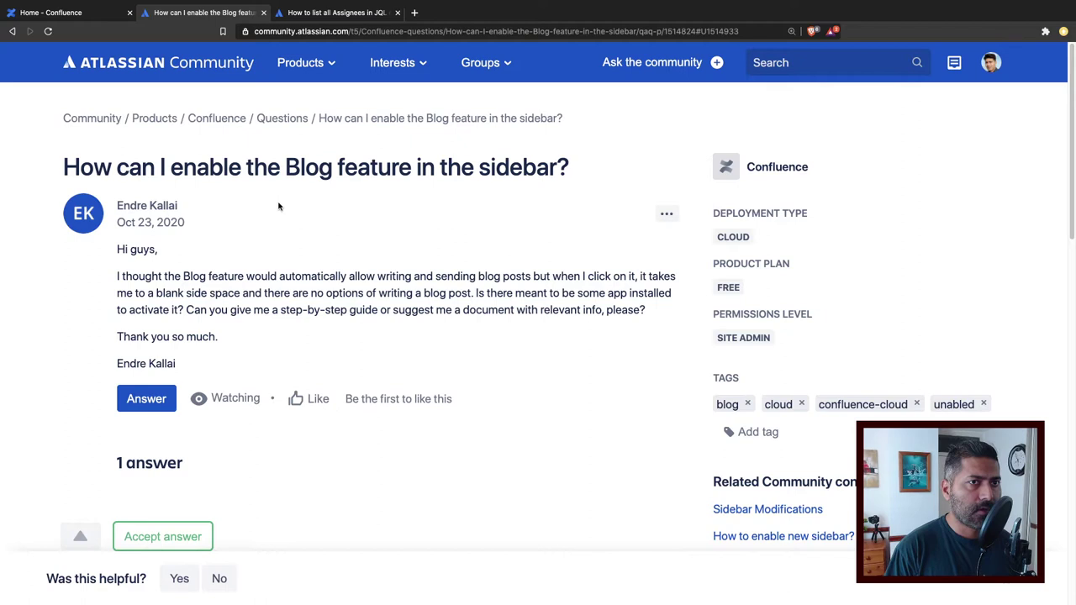
click(85, 14)
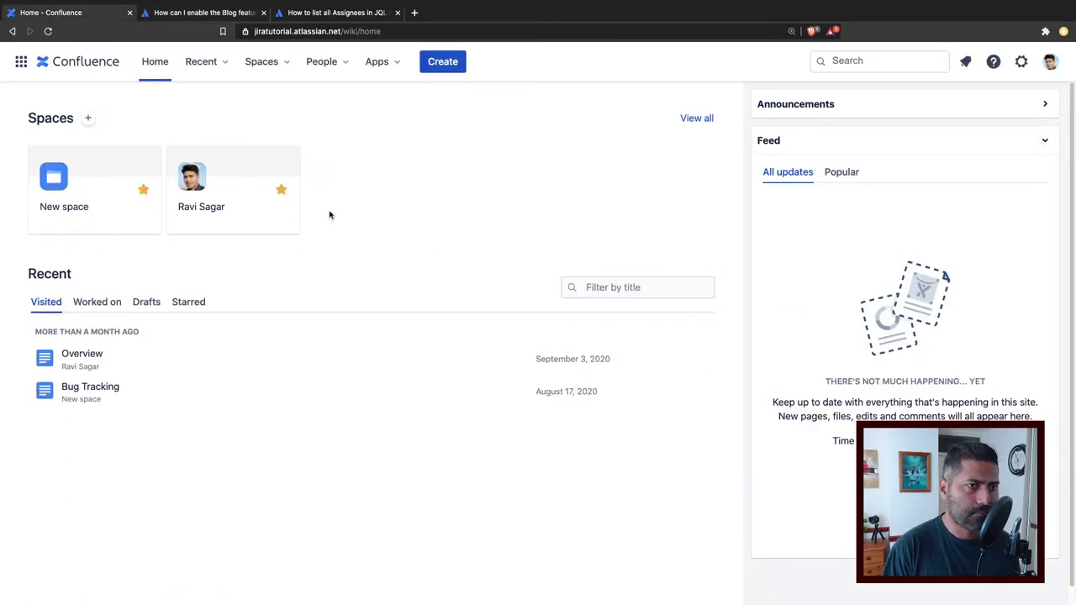
Step: Open New space, check its empty Blog section, then return to the space's full navigation
click(94, 186)
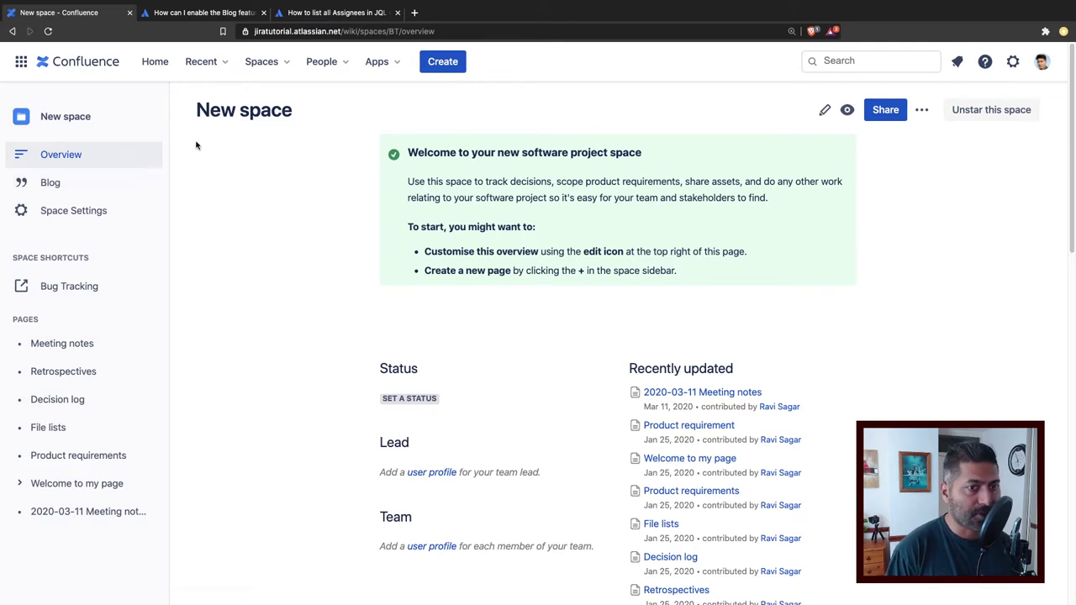
click(52, 183)
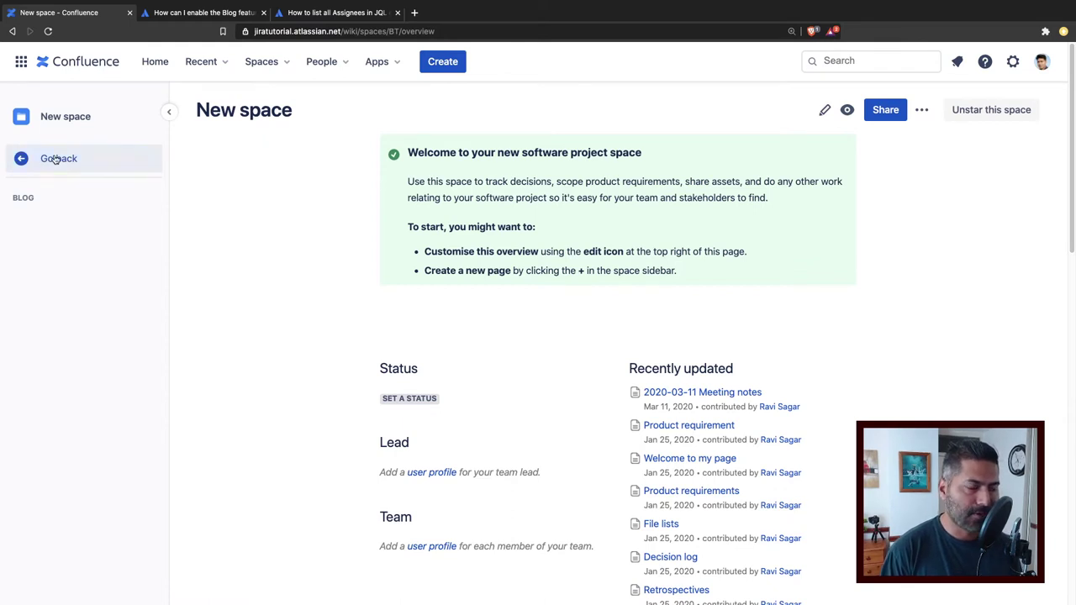
click(55, 158)
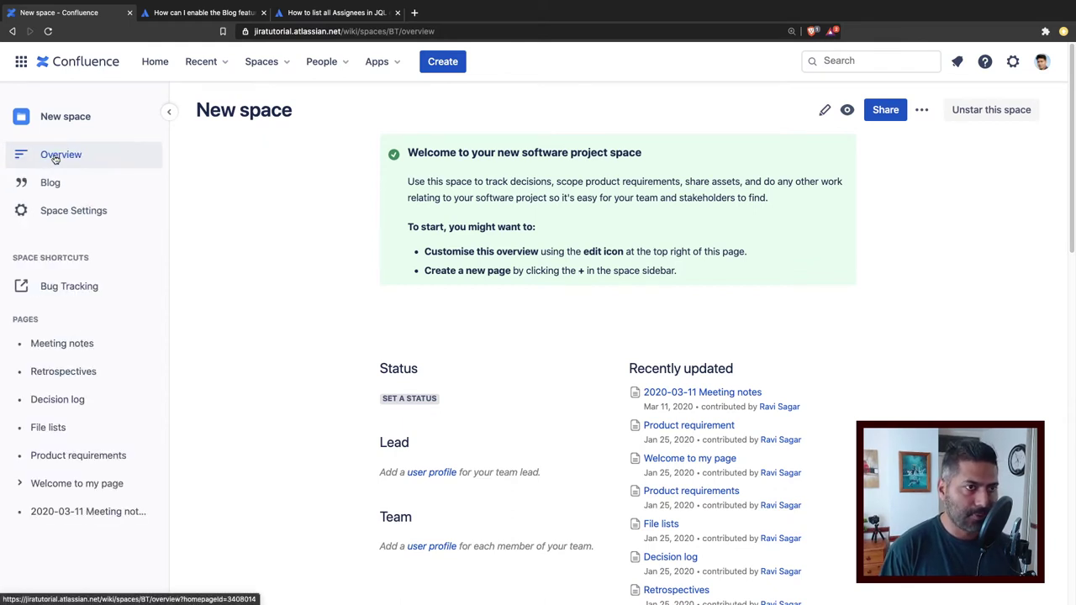
Step: Create a blank blog post draft in New space using the Blog post template
click(446, 63)
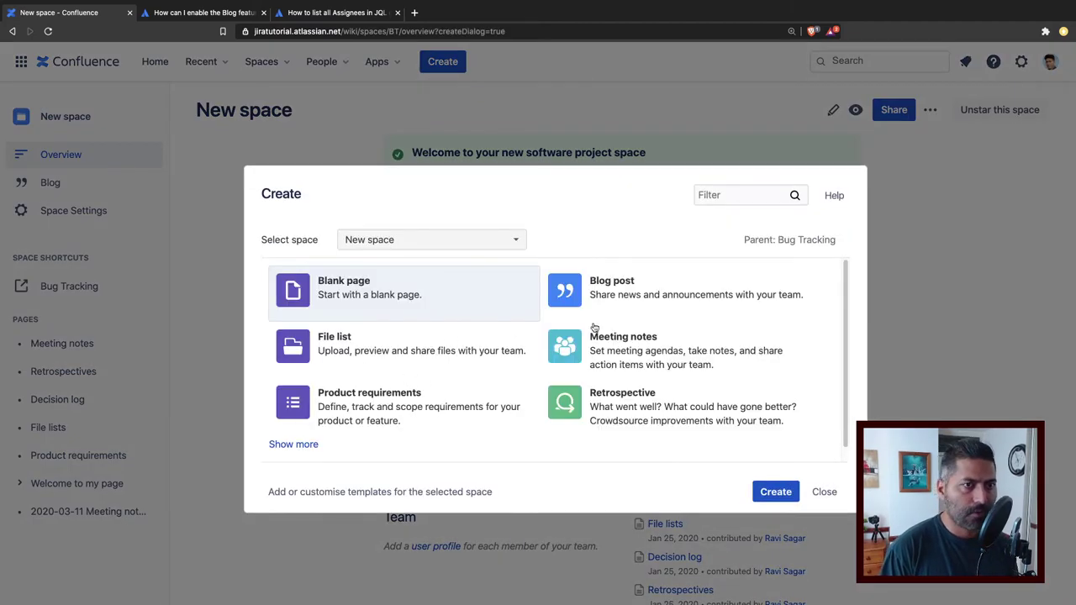
click(516, 242)
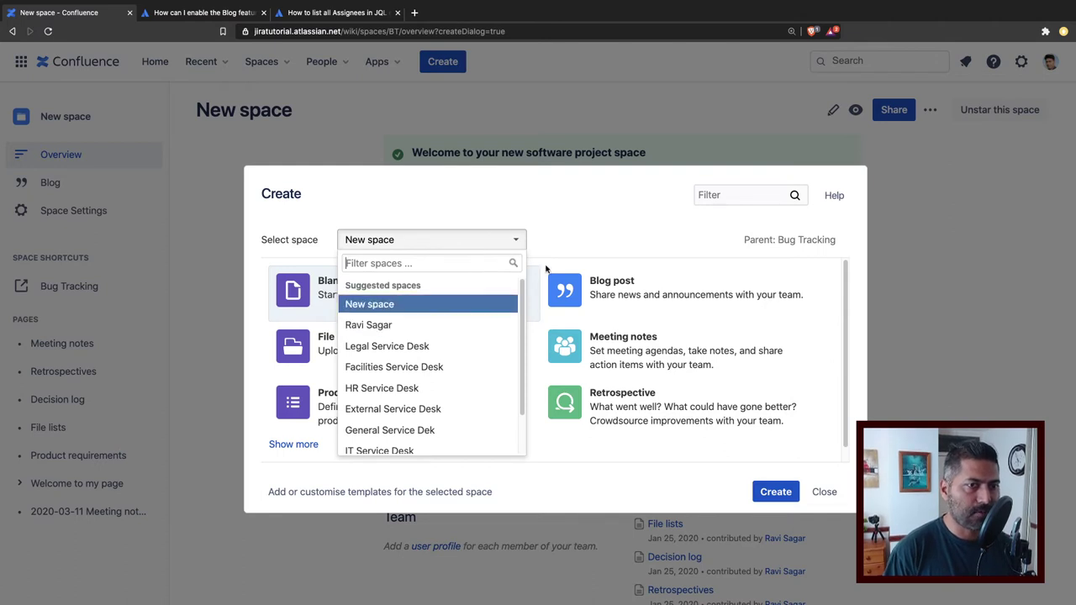
click(567, 244)
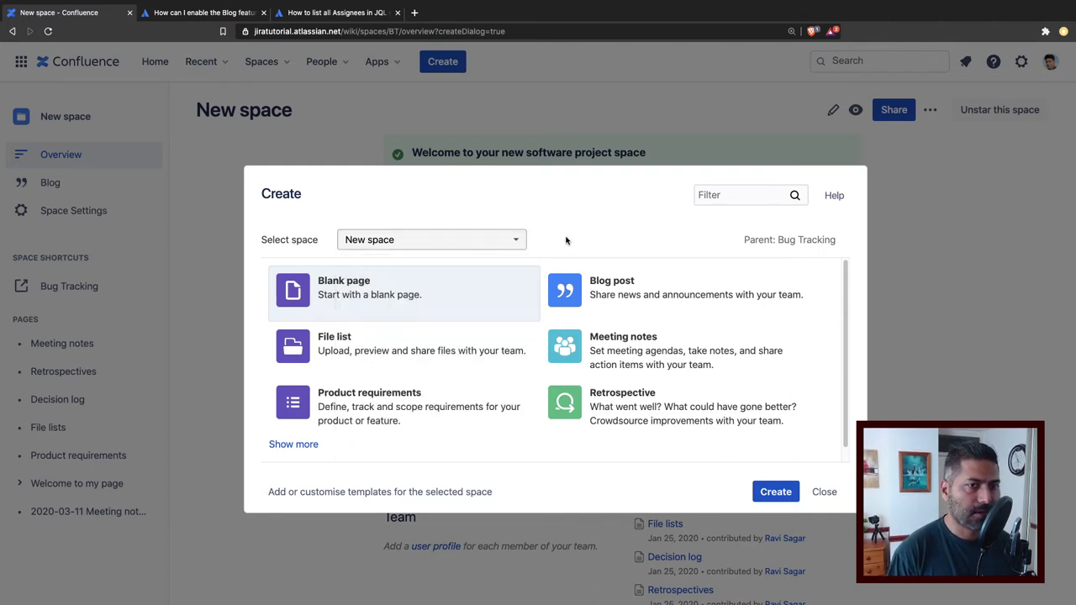
click(662, 294)
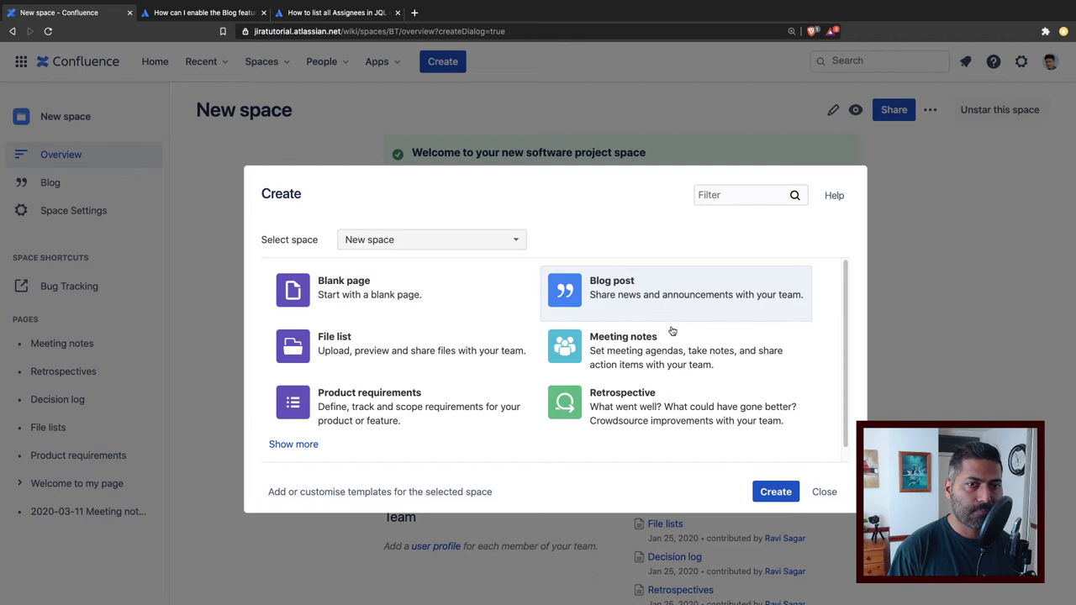
scroll(420, 378, down, 1)
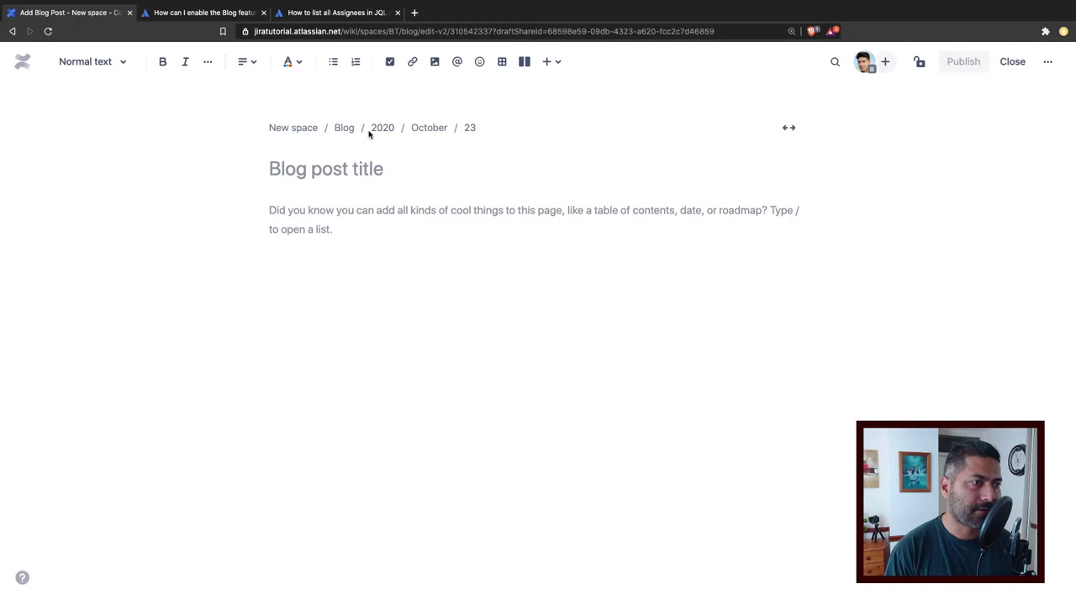
Step: Title the post 'Hello World', write 'This is my blog' as the body, and publish it
click(336, 163)
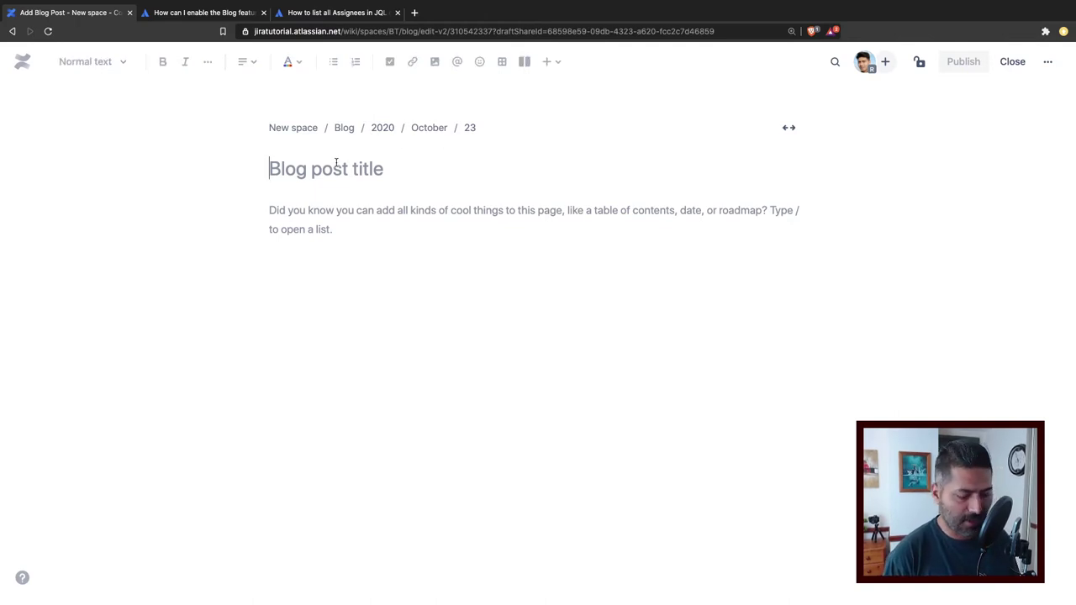
text(Hello)
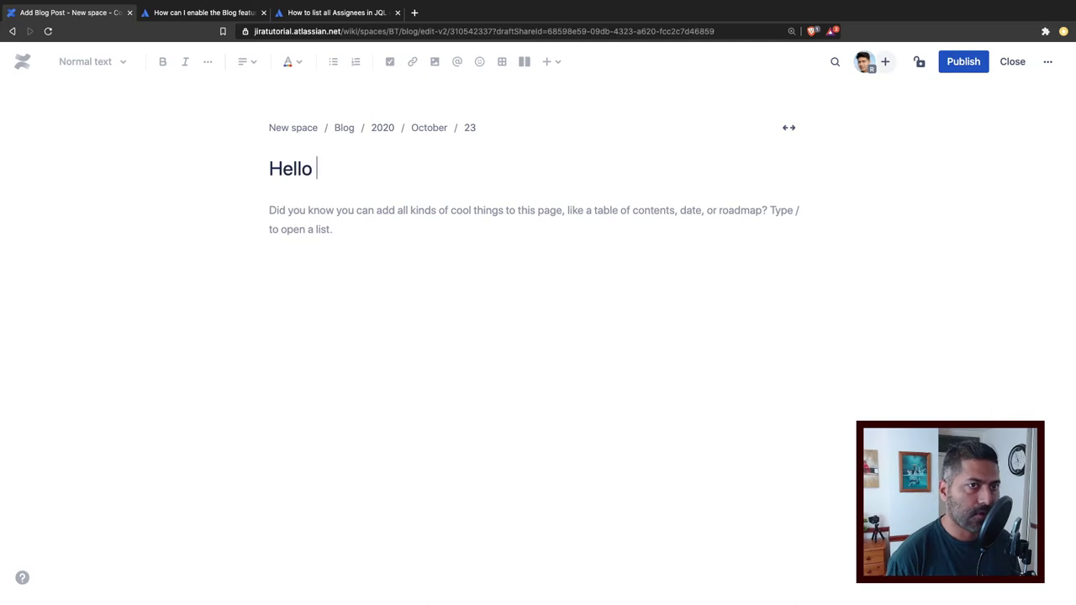
text( World)
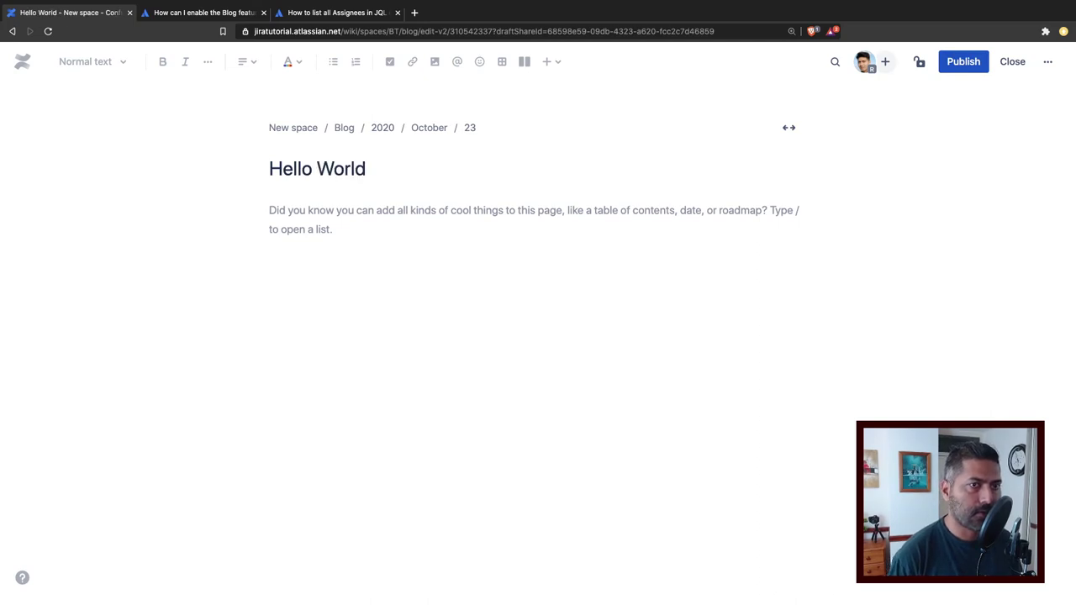
click(332, 215)
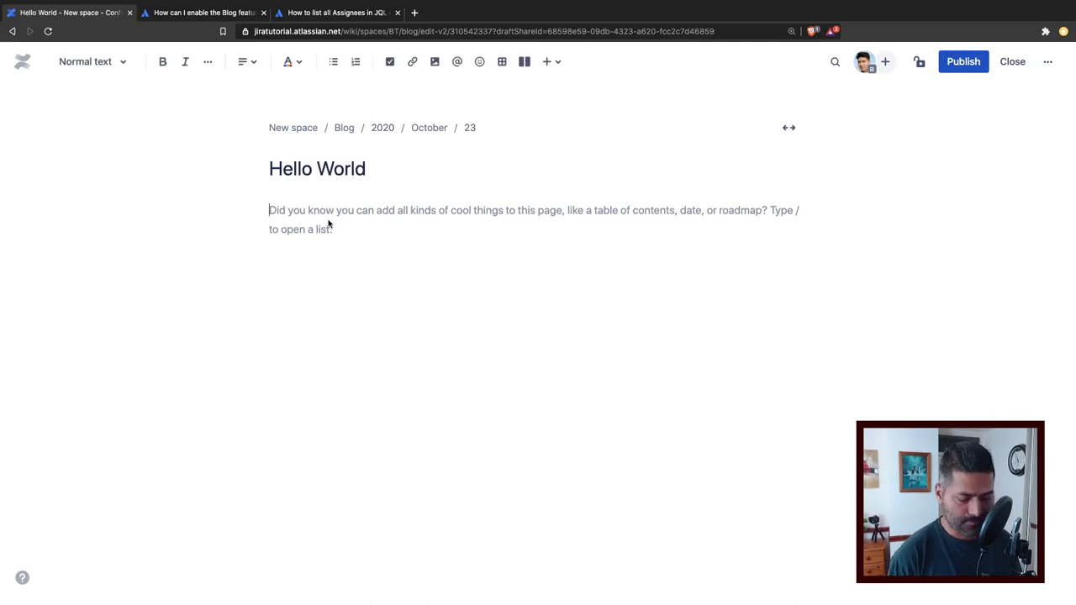
text(This is m)
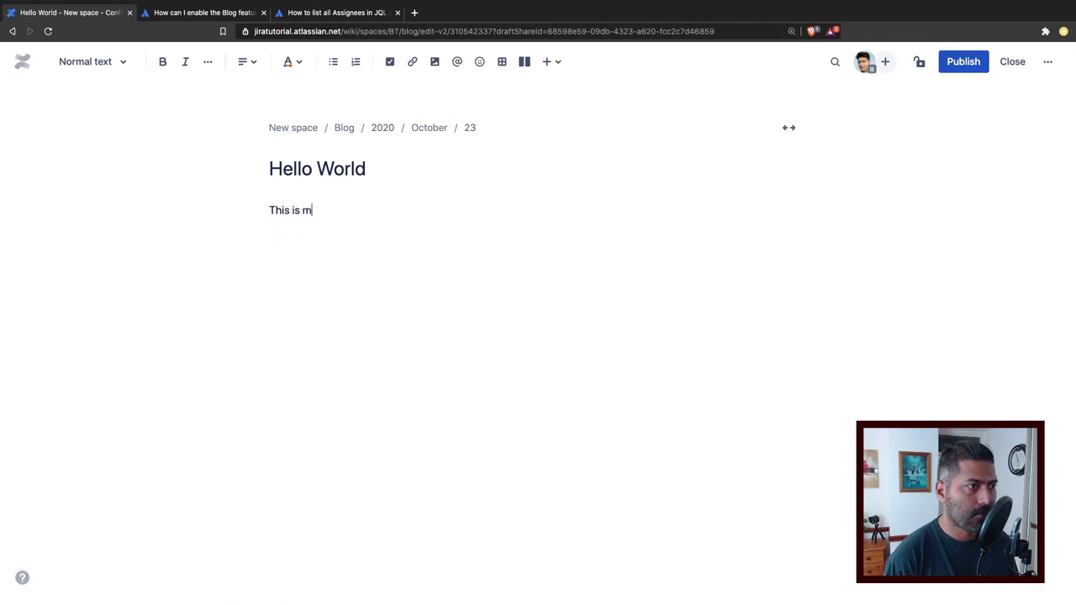
text(y blog)
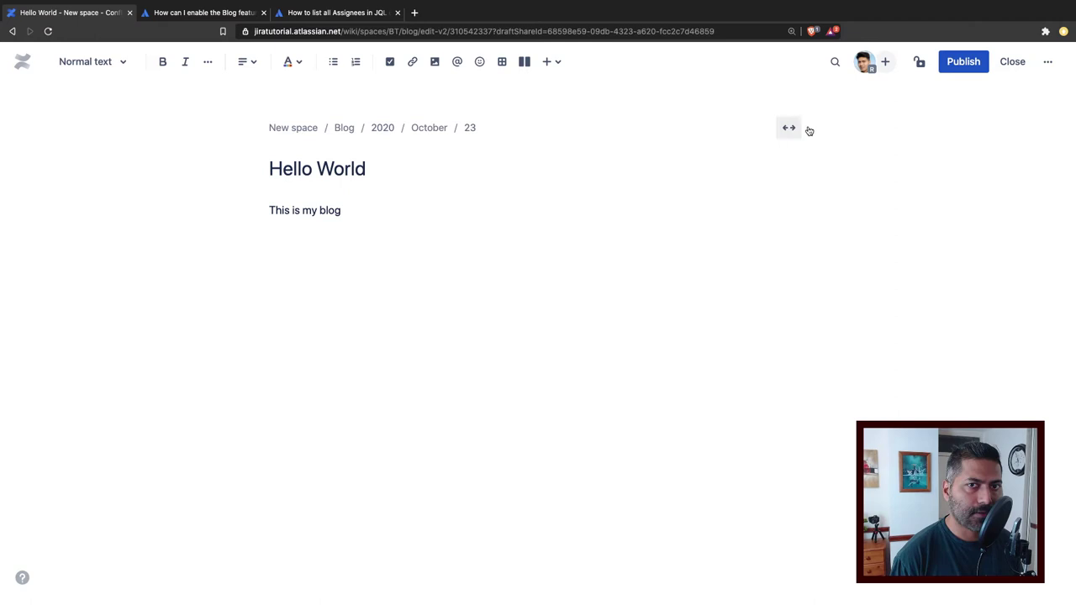
click(964, 67)
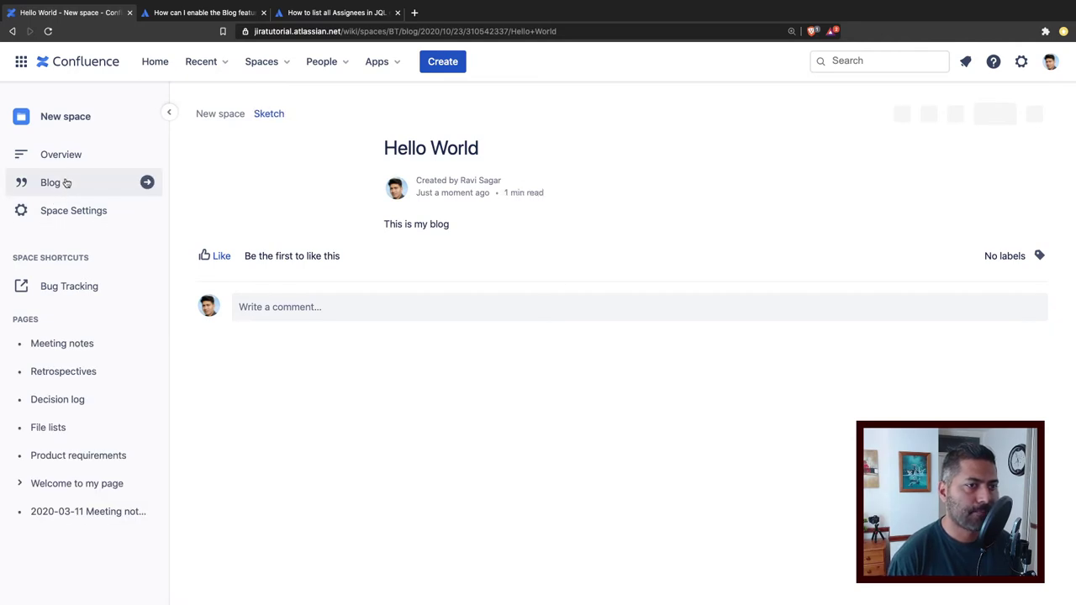
Step: Reload the New space blog list to confirm Hello World appears, then return to full navigation
click(68, 182)
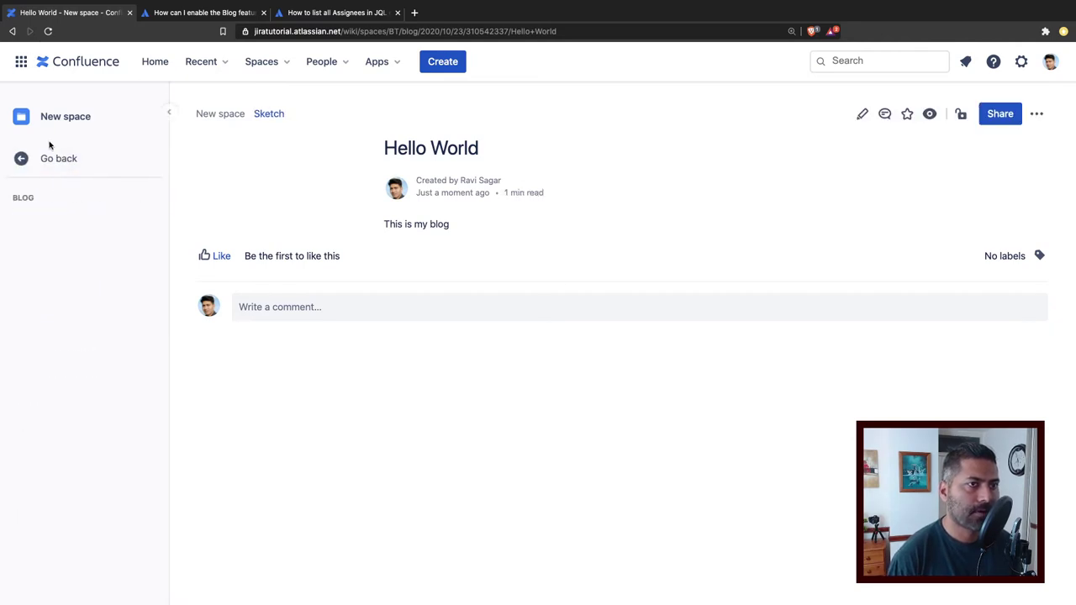
click(48, 31)
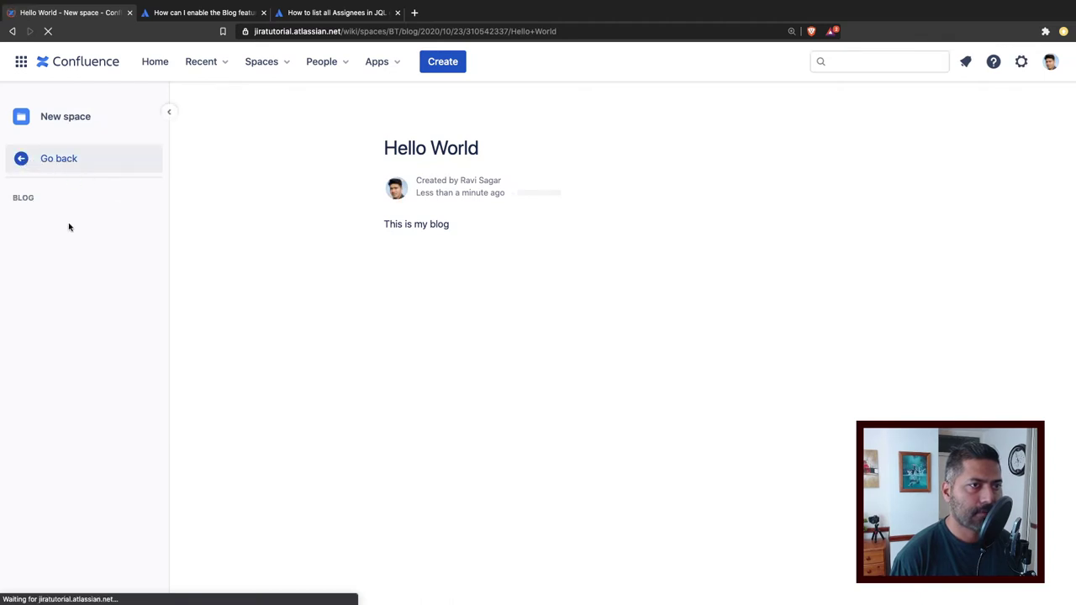
click(48, 164)
click(49, 190)
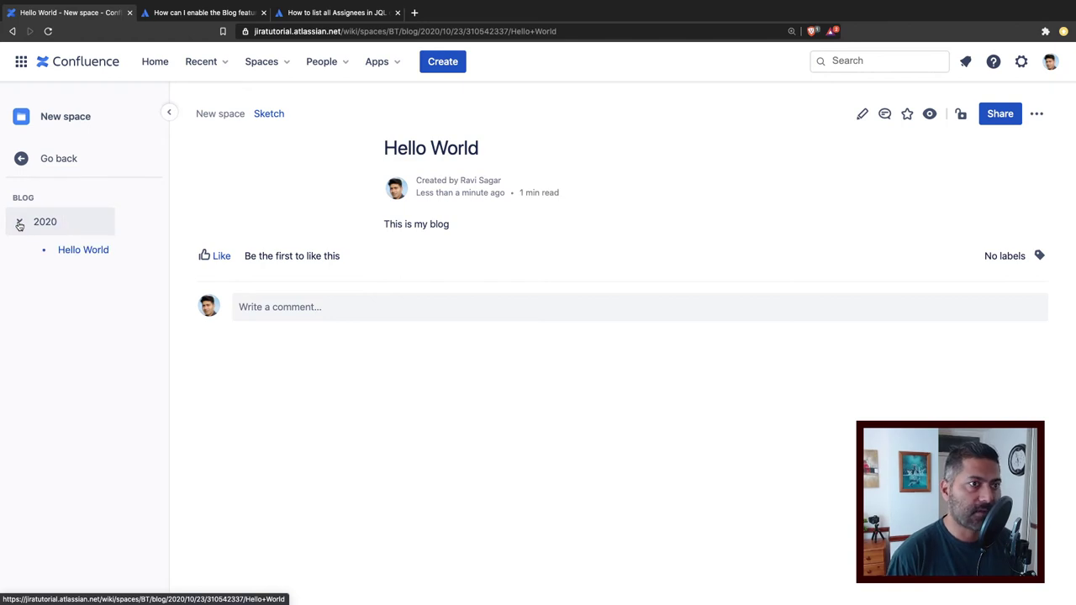
click(21, 158)
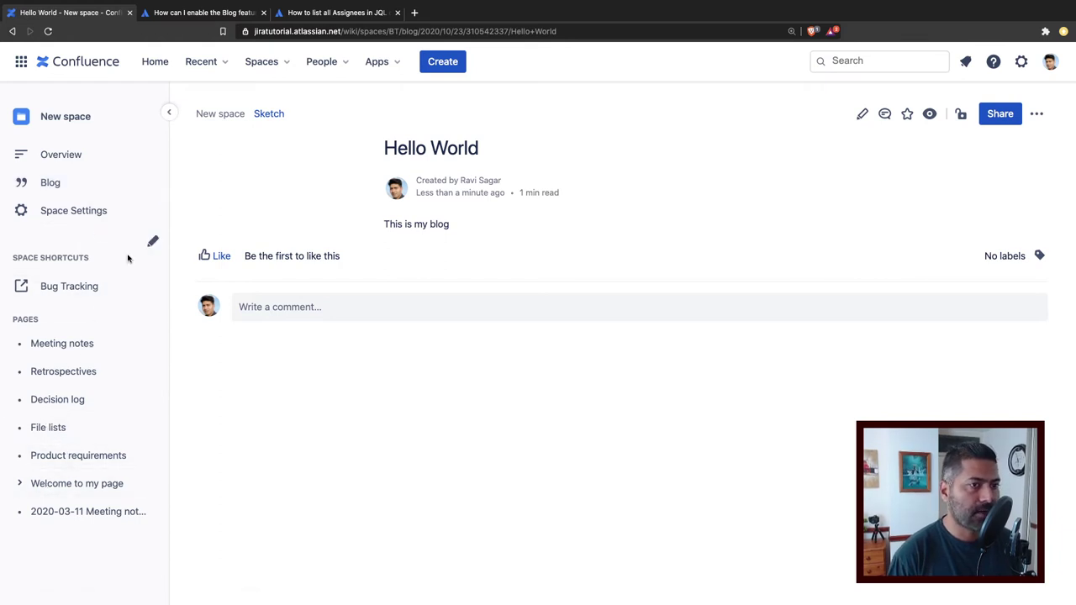
Step: Go from New space's Space Settings to the Overview tab's Sidebar Configuration for Overview and Blog
click(105, 213)
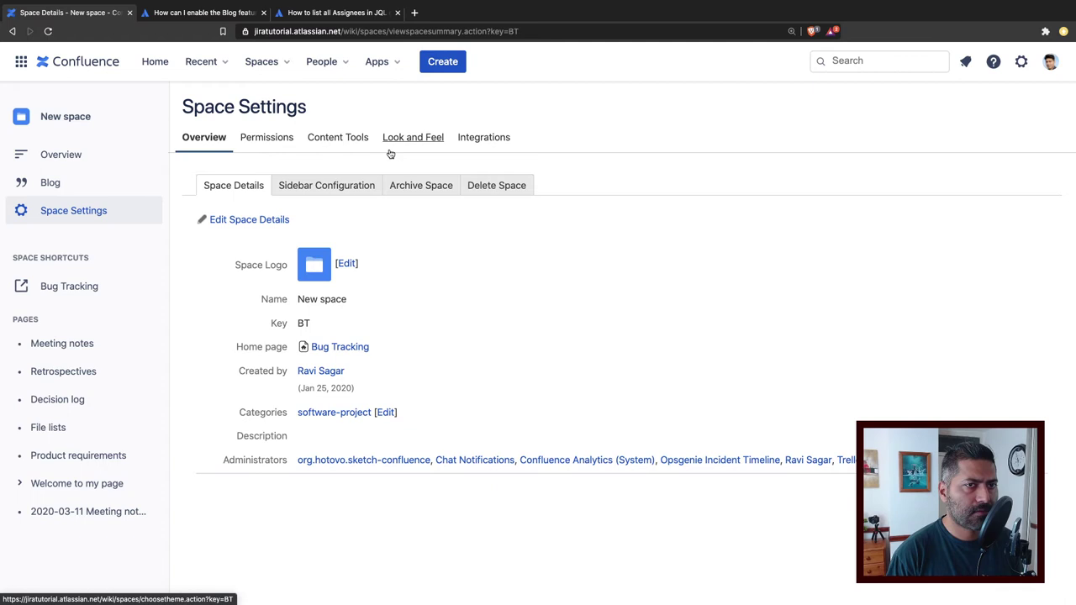
click(341, 148)
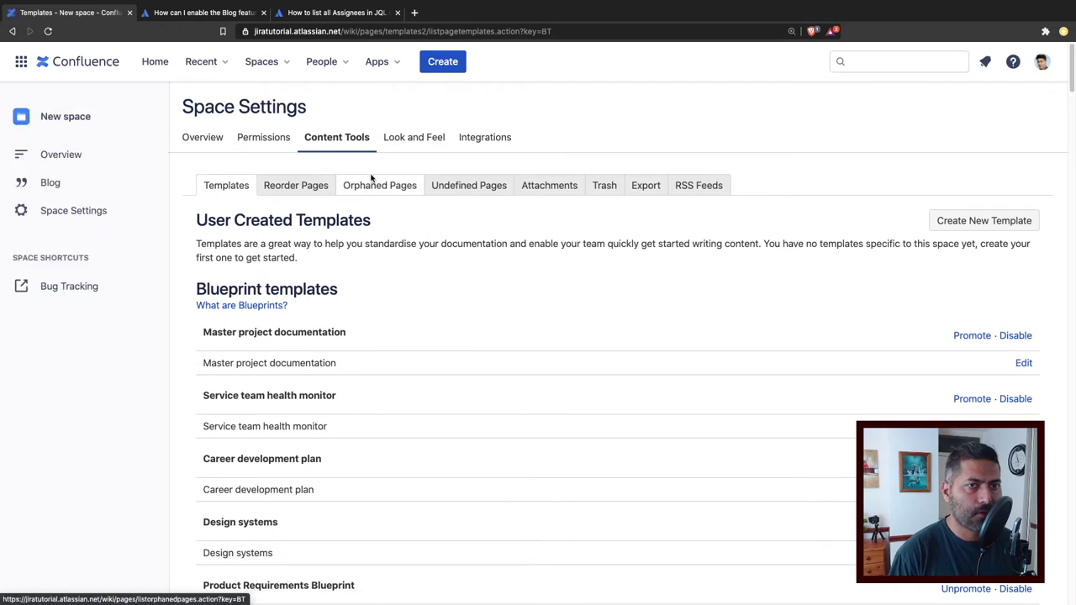
click(215, 144)
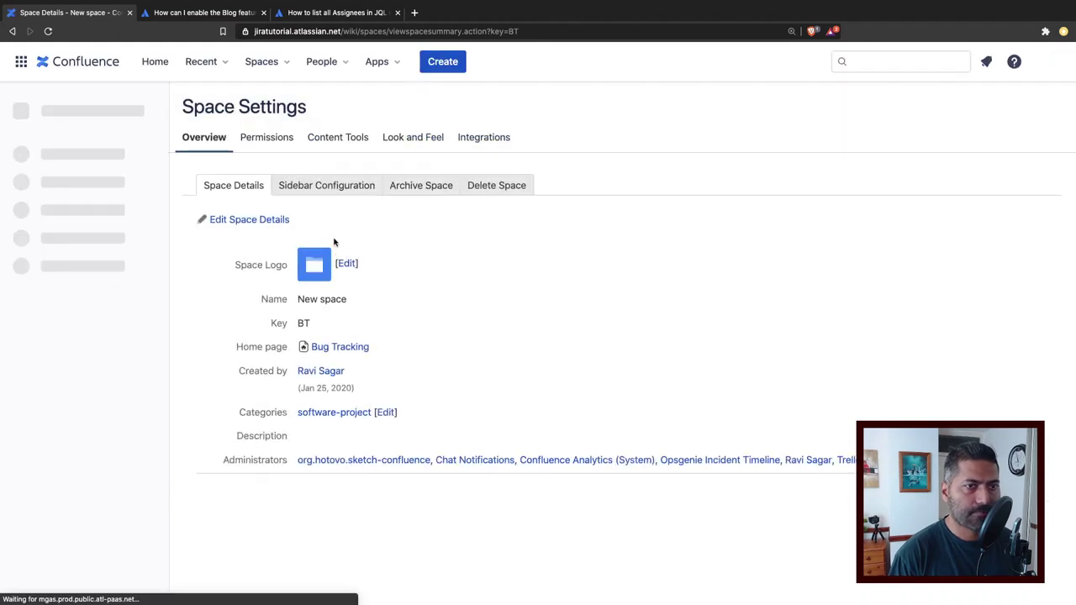
click(318, 186)
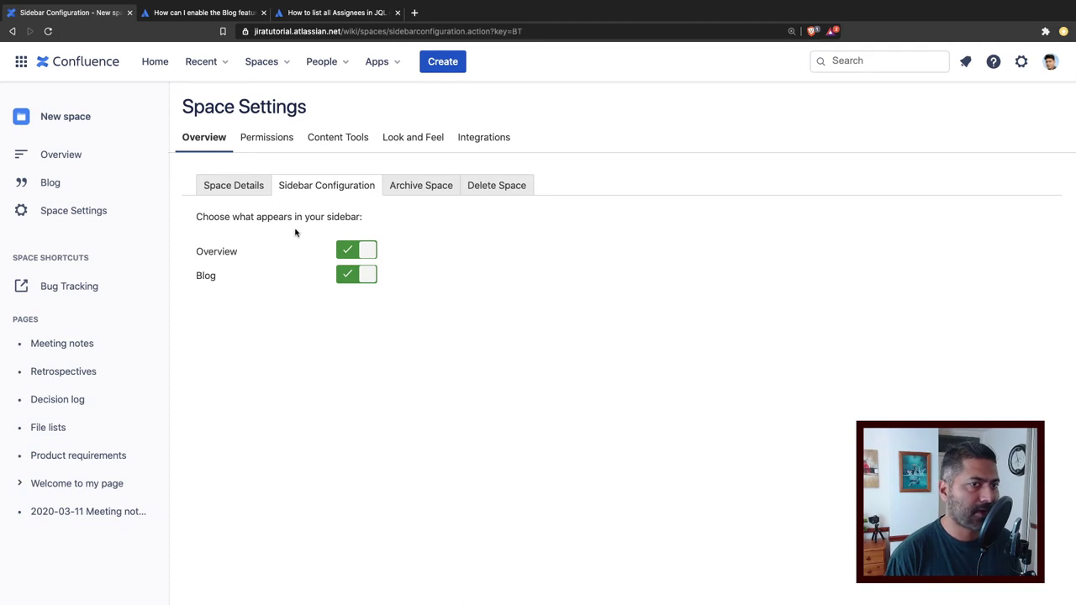
Step: Hide Blog from the New space sidebar, reload, and reopen Hello World from the Overview page
click(354, 275)
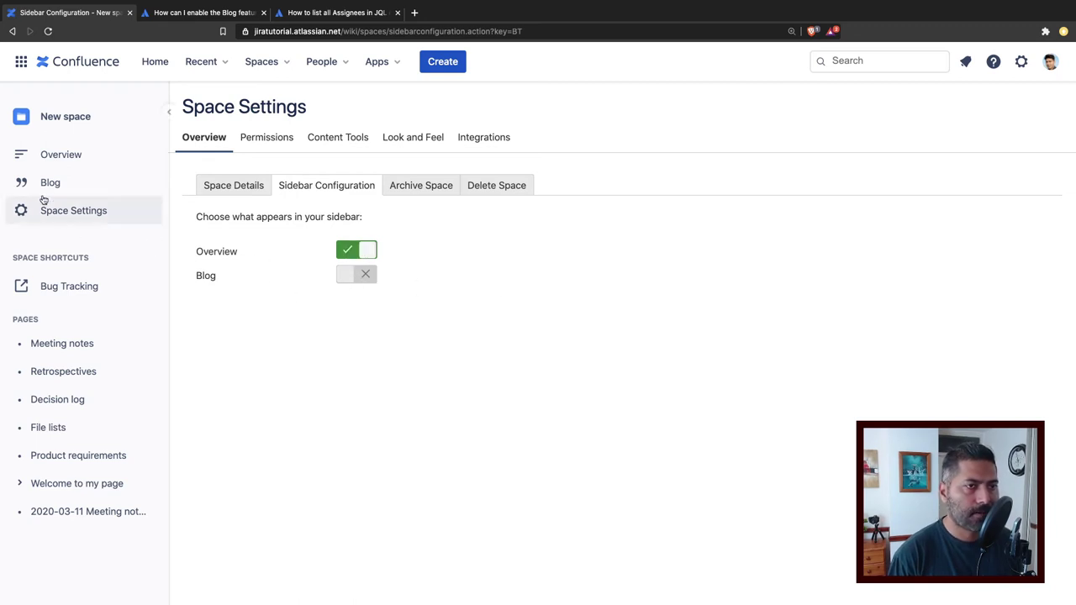
click(48, 31)
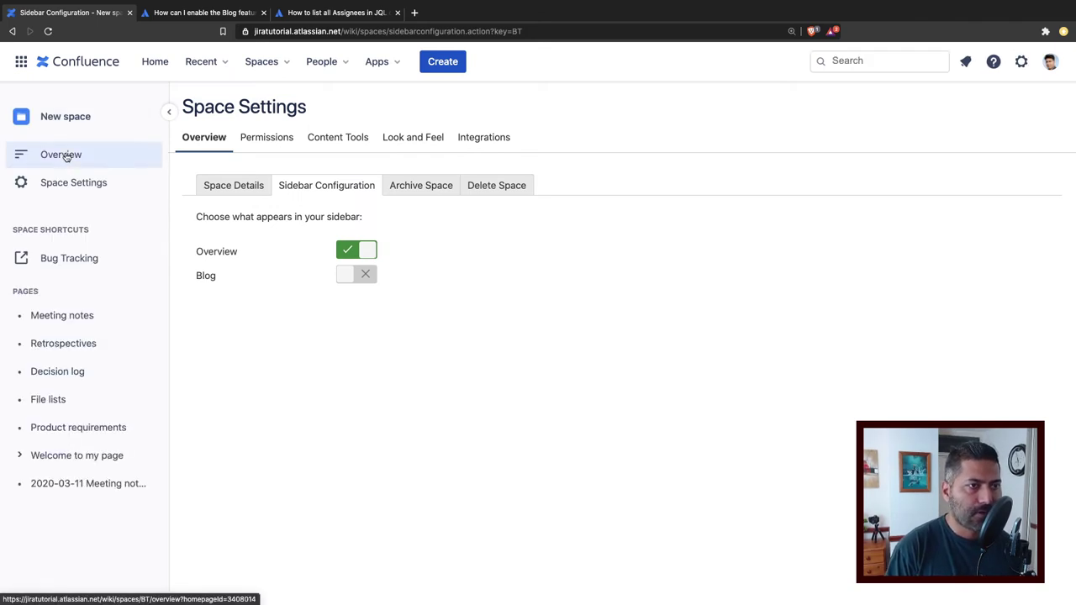
click(61, 155)
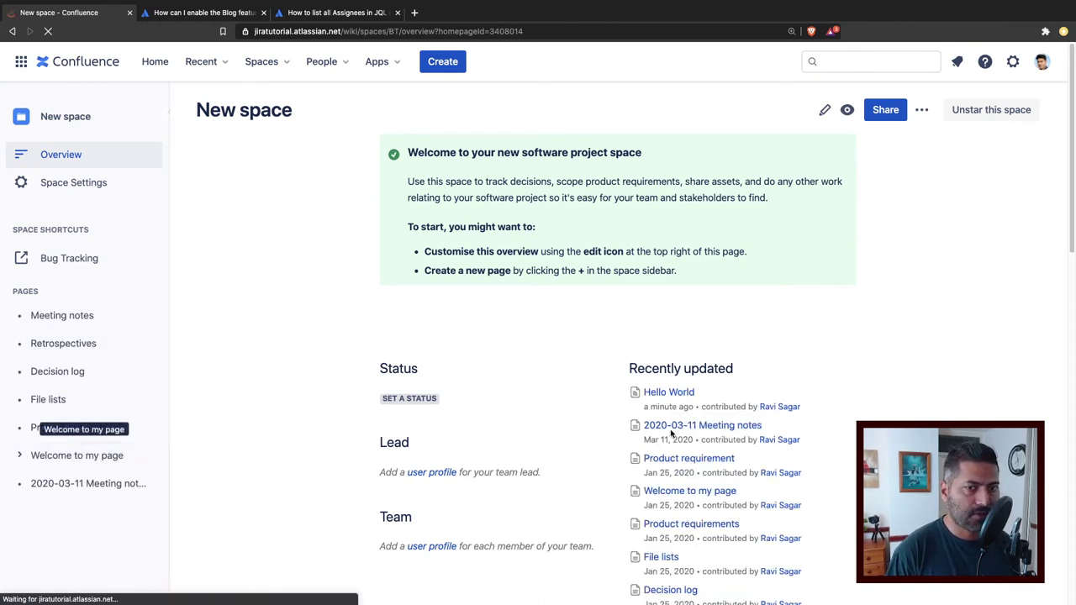
click(671, 394)
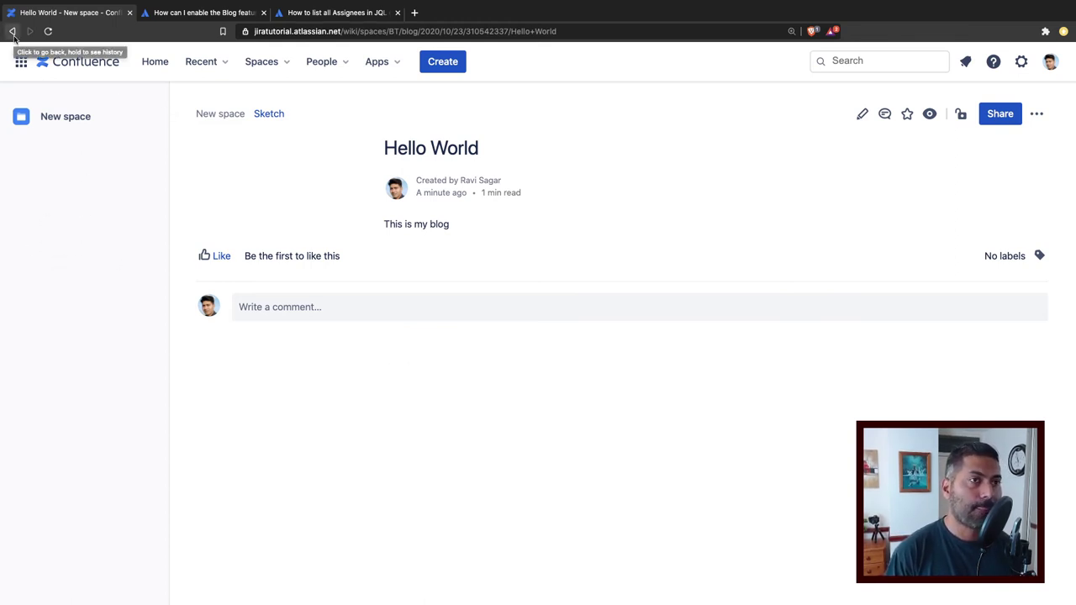
Step: Go back to the overview and reopen New space's Space Settings details, briefly checking the Community question
click(13, 34)
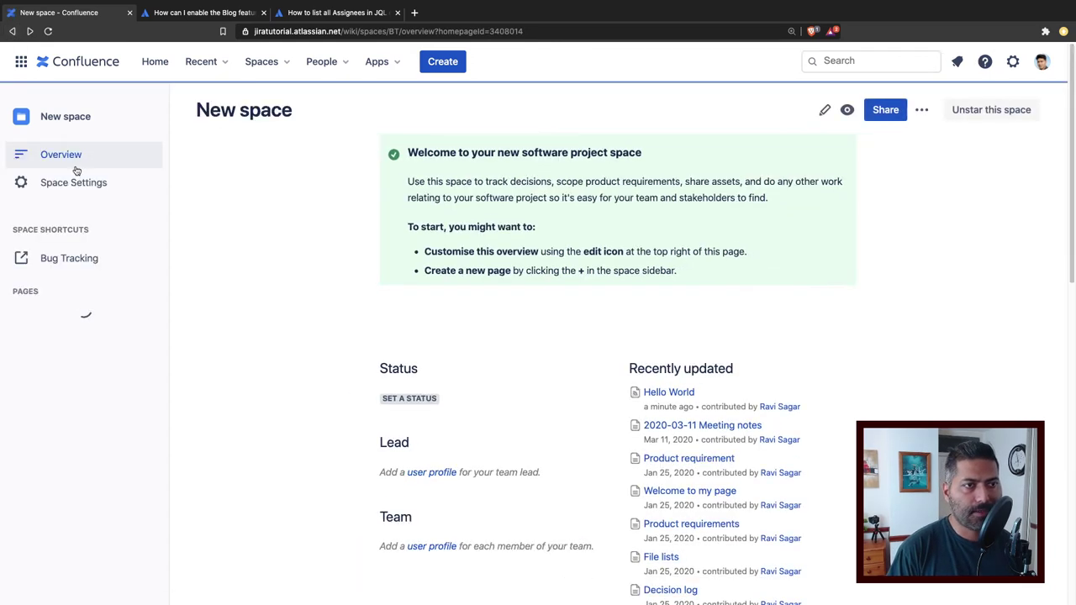
click(74, 183)
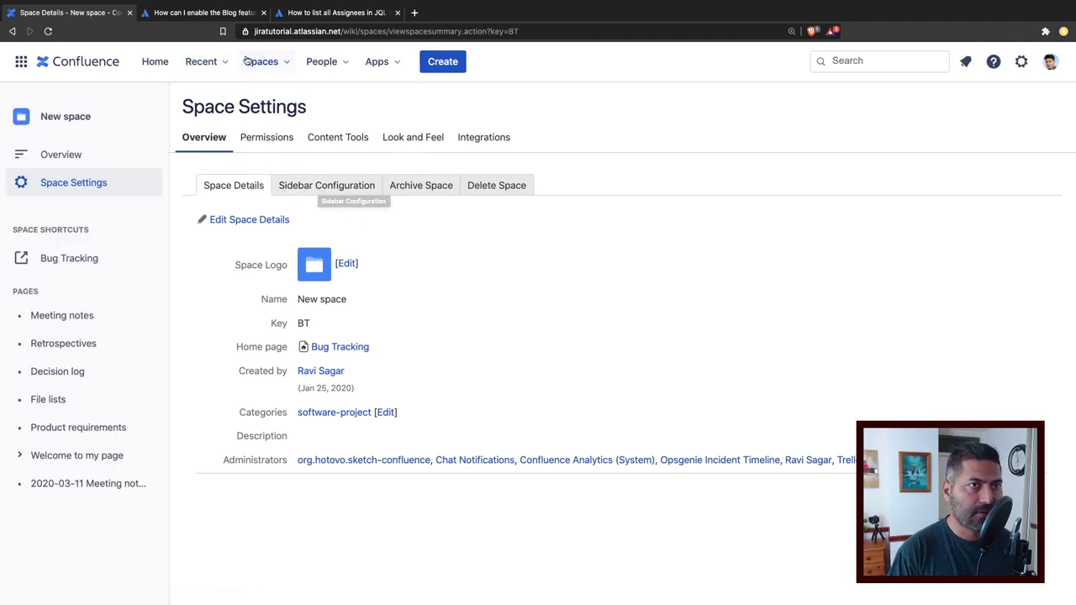
click(227, 19)
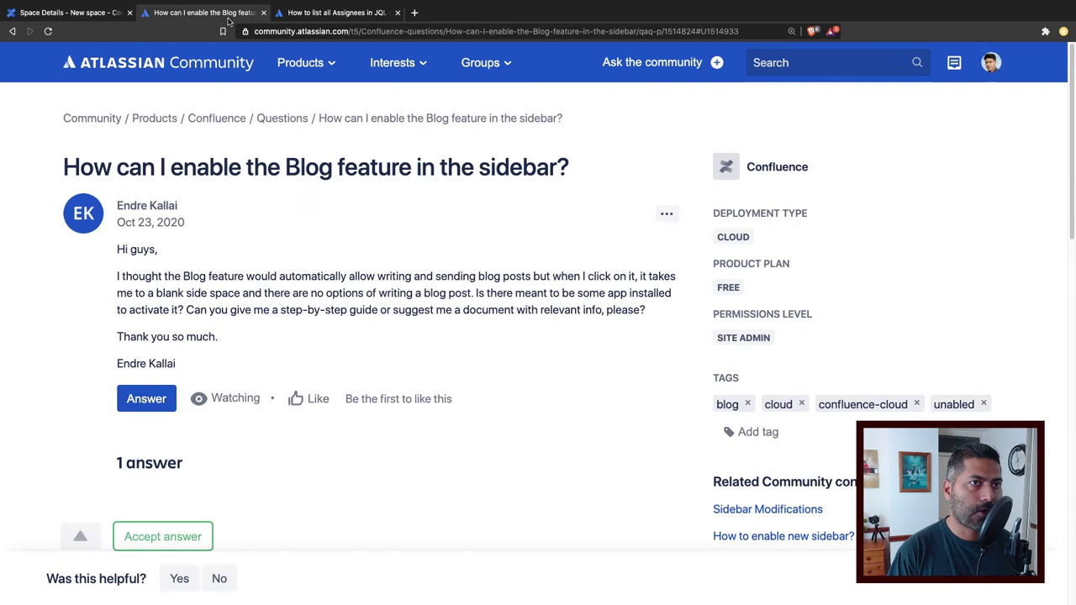
click(115, 18)
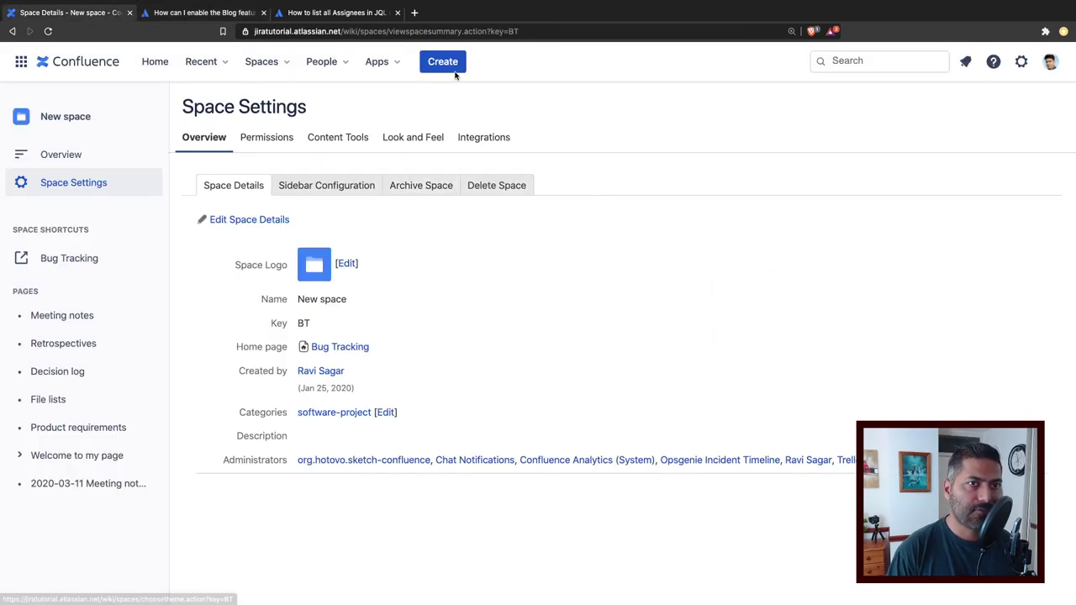
Step: From the all-spaces directory, create a blank space named 'Marketing space' with key MS
click(282, 64)
click(296, 197)
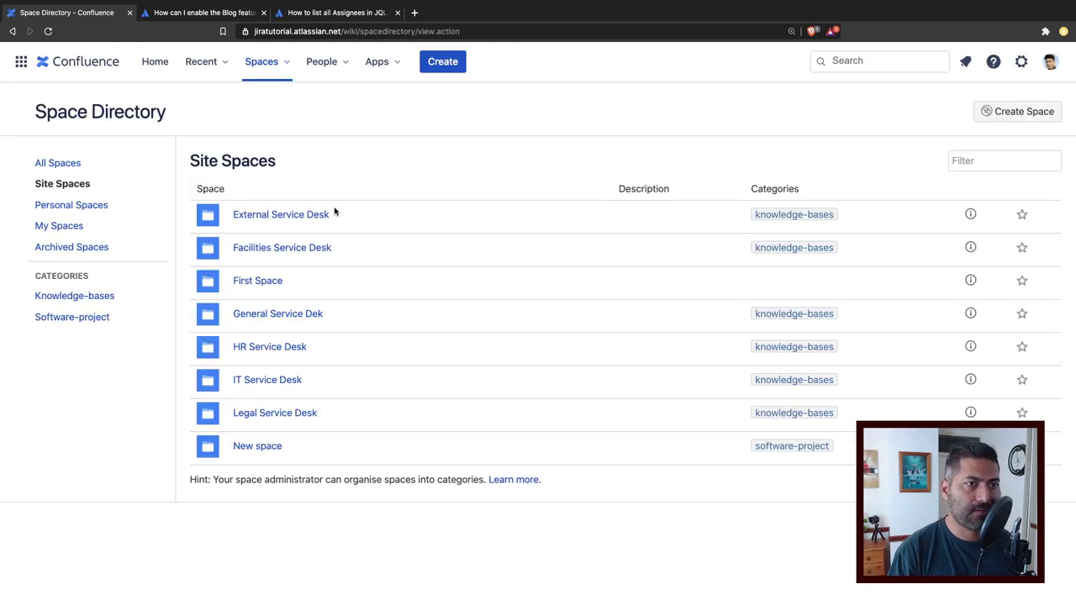
click(1013, 112)
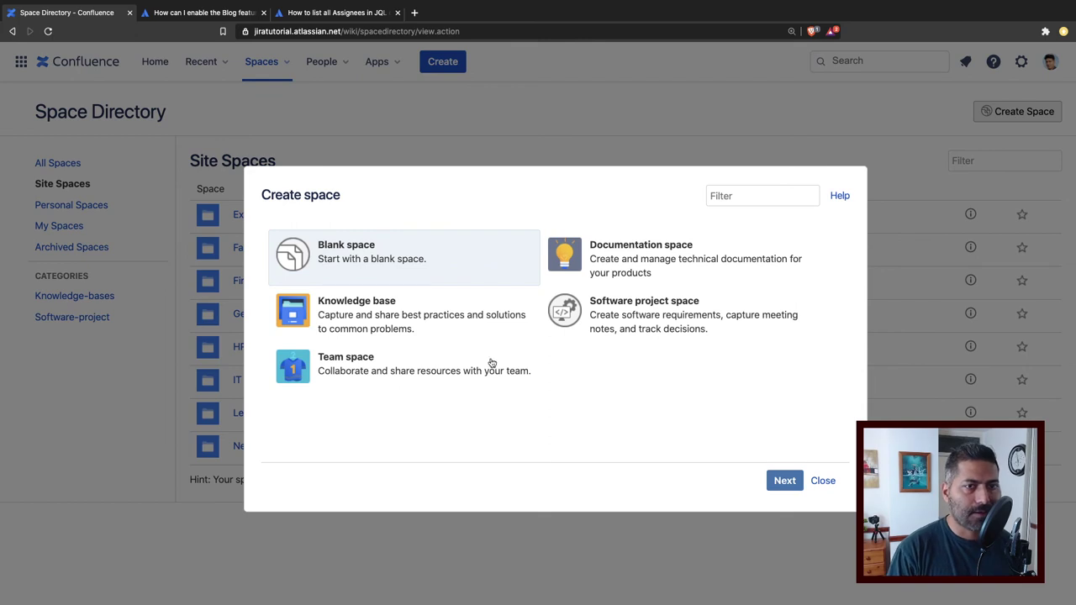
click(787, 481)
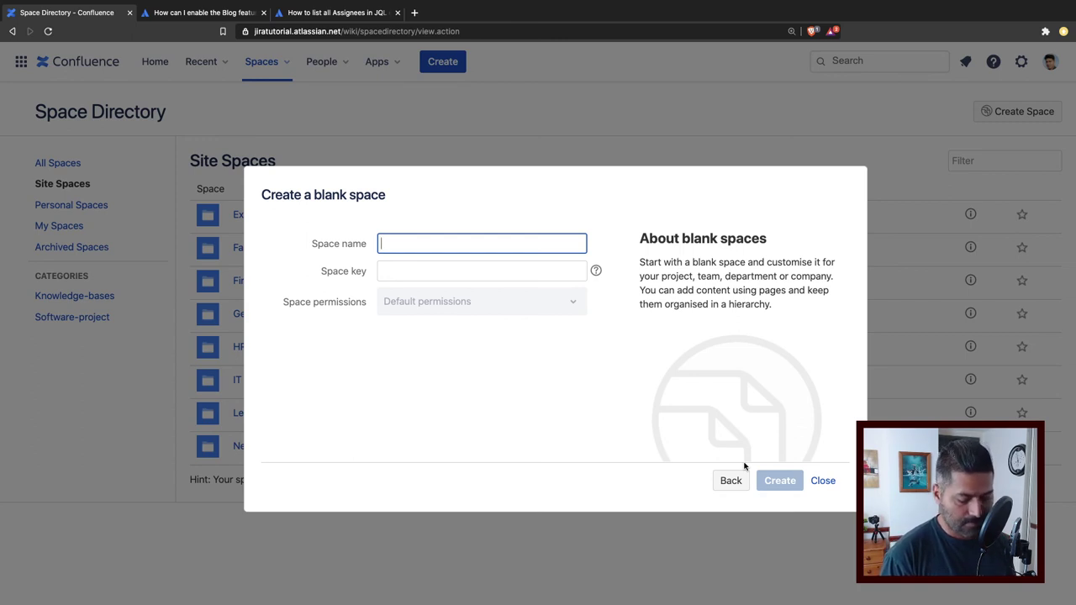
text(My team updates)
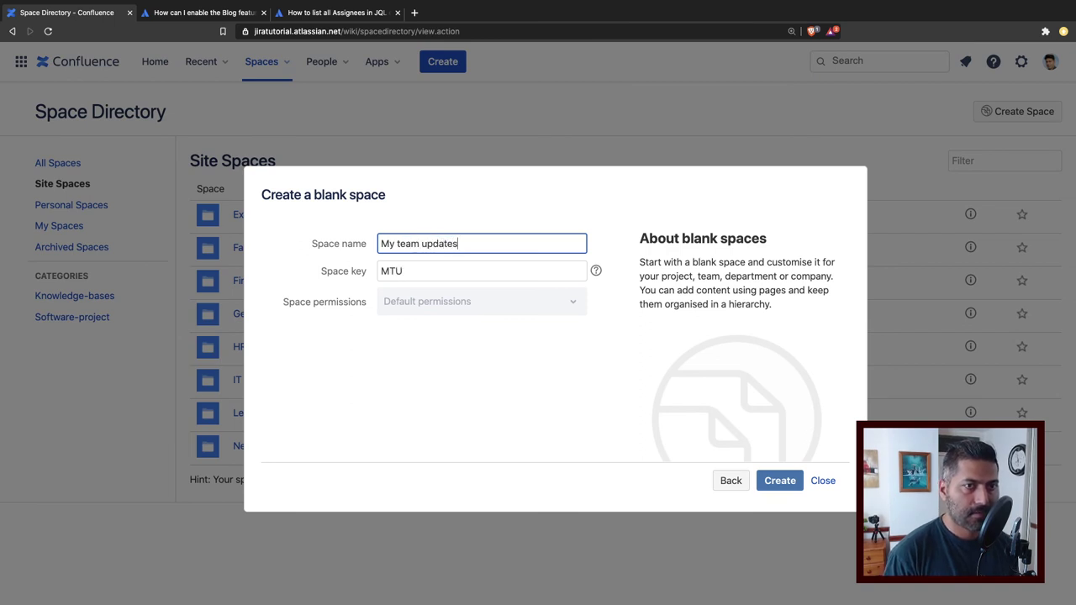
key(super+a)
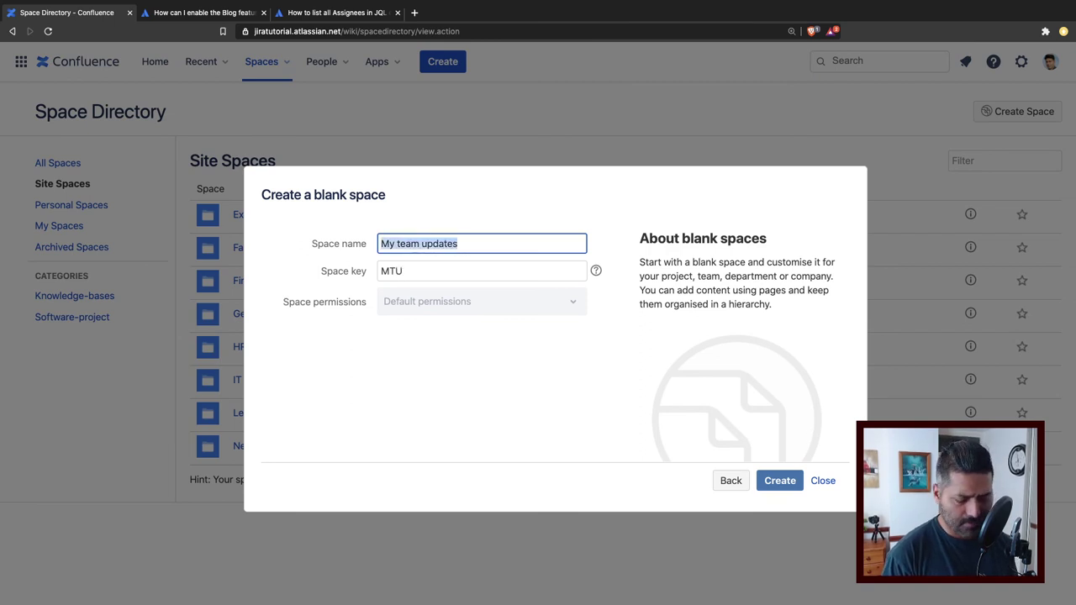
text(Marketing space)
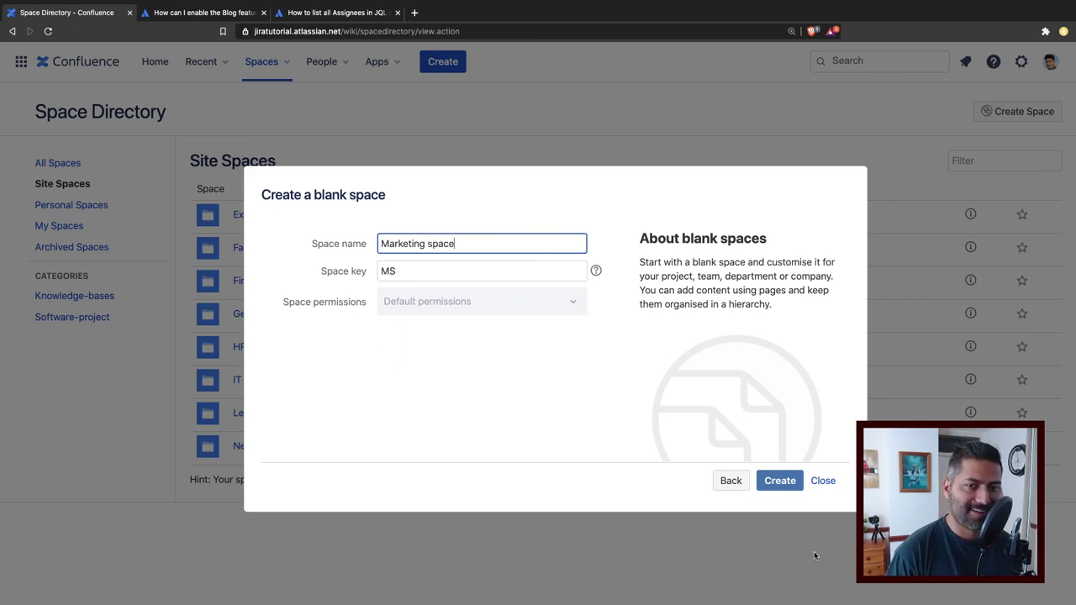
click(781, 481)
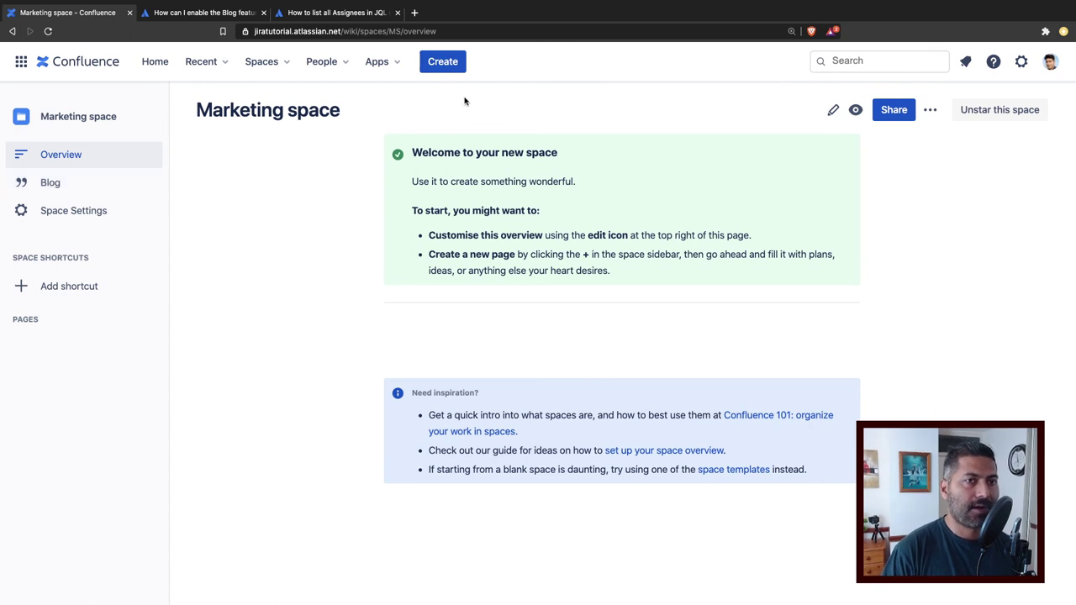
Step: Open the Create dialog from the Marketing space overview
click(452, 65)
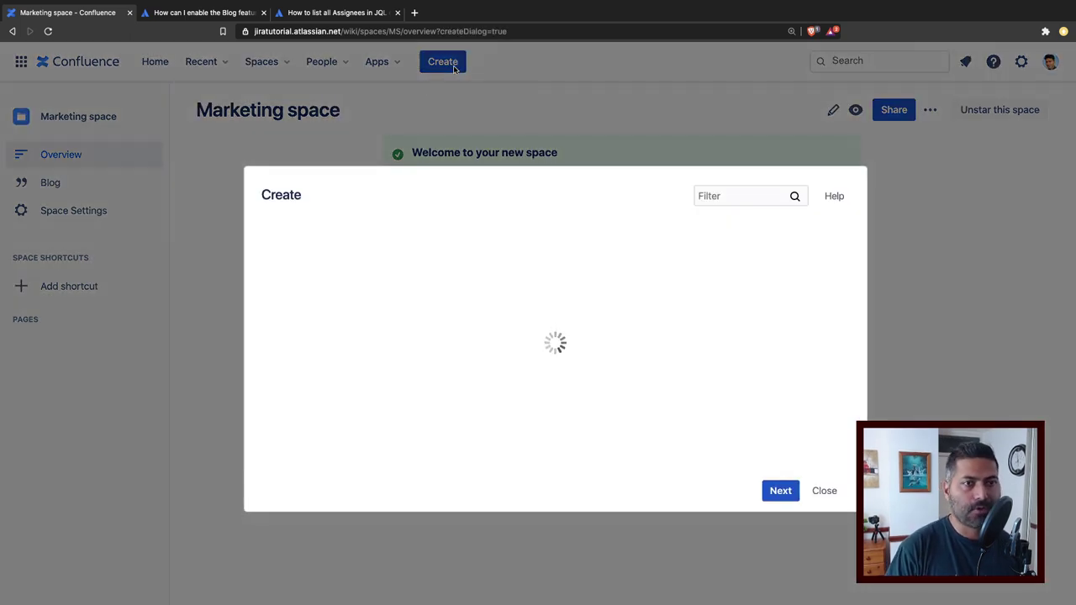